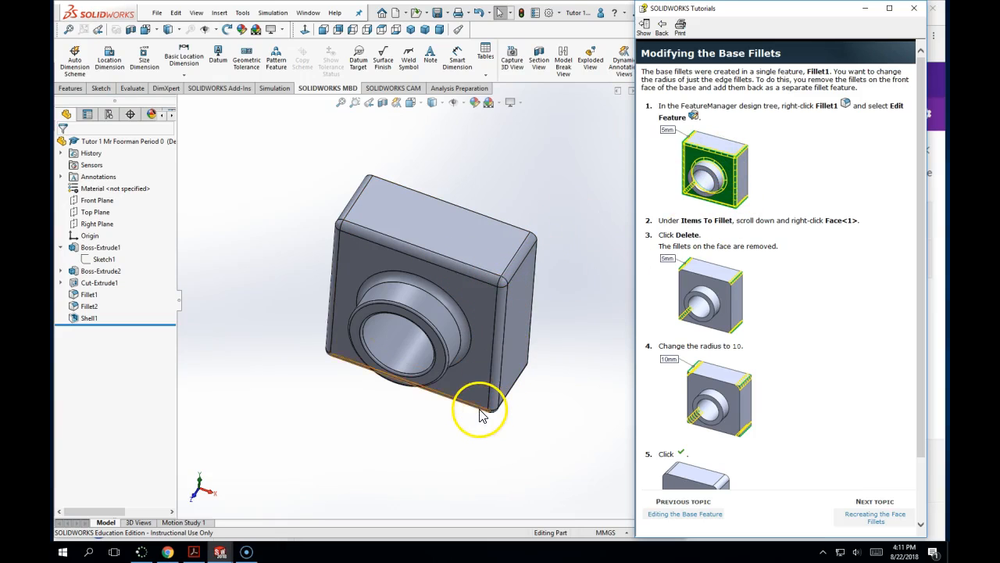
- Edit the Fillet1 feature and remove Face<1> from its items to fillet, keeping only the four edges
{"action": "middle_click_drag", "start_coordinate": [480, 410], "coordinate": [495, 308]}
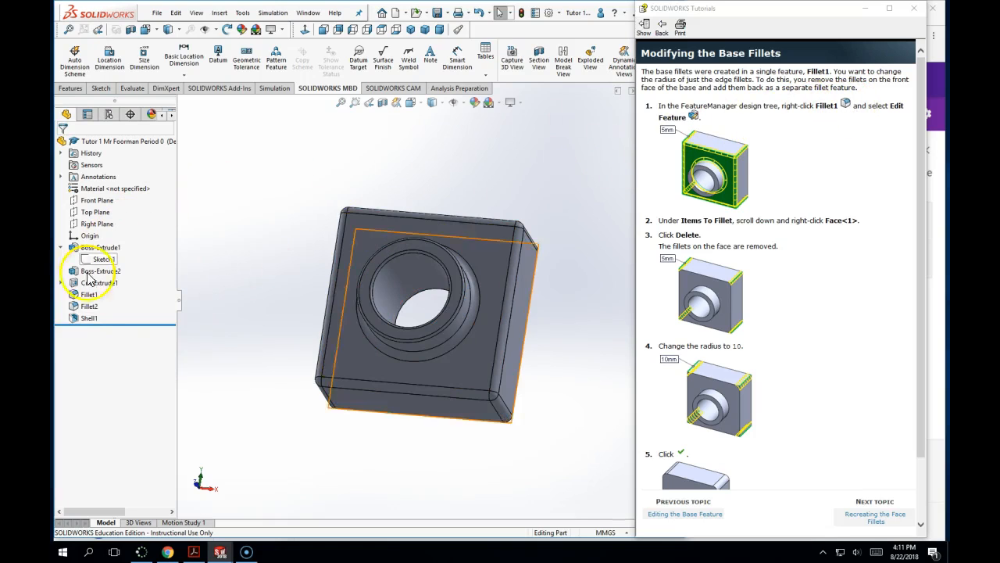
{"action": "right_click", "coordinate": [75, 298]}
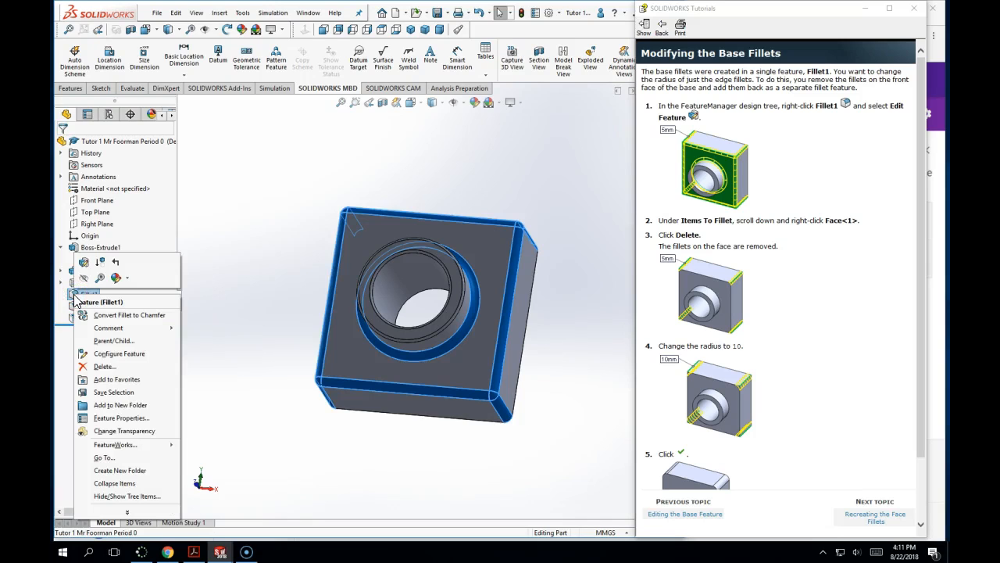
{"action": "left_click", "coordinate": [235, 277]}
{"action": "left_click", "coordinate": [76, 297]}
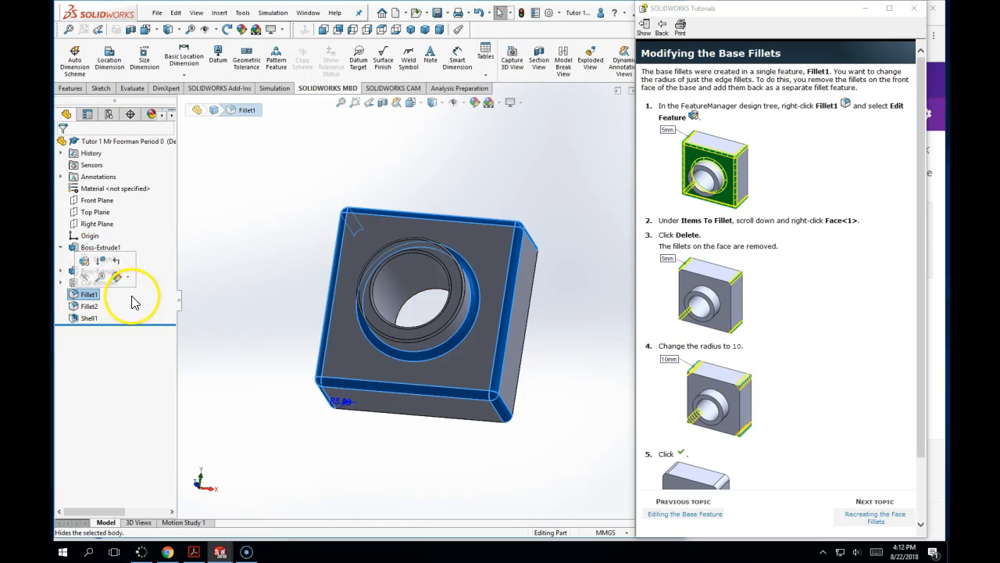
{"action": "right_click", "coordinate": [86, 296]}
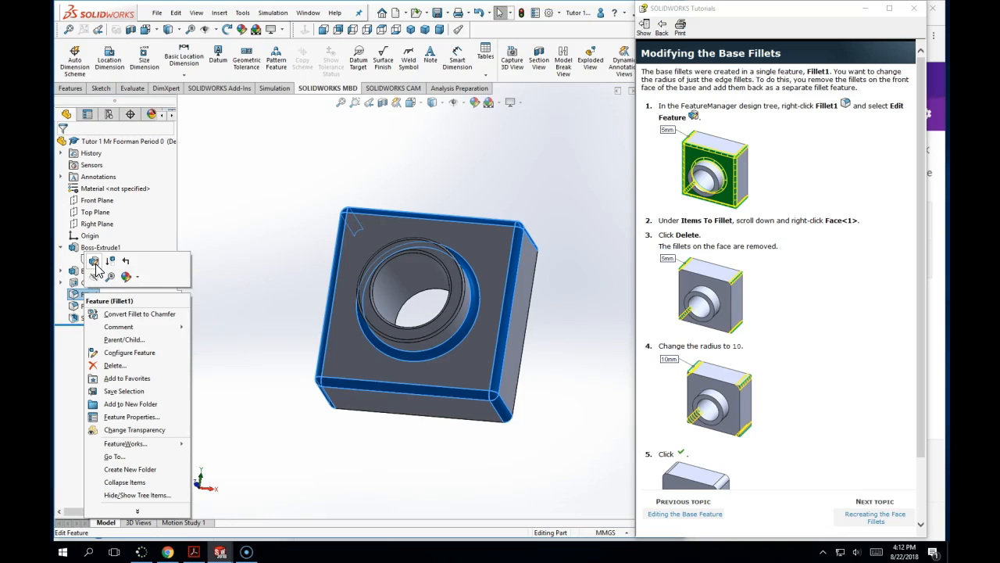
{"action": "left_click", "coordinate": [94, 261]}
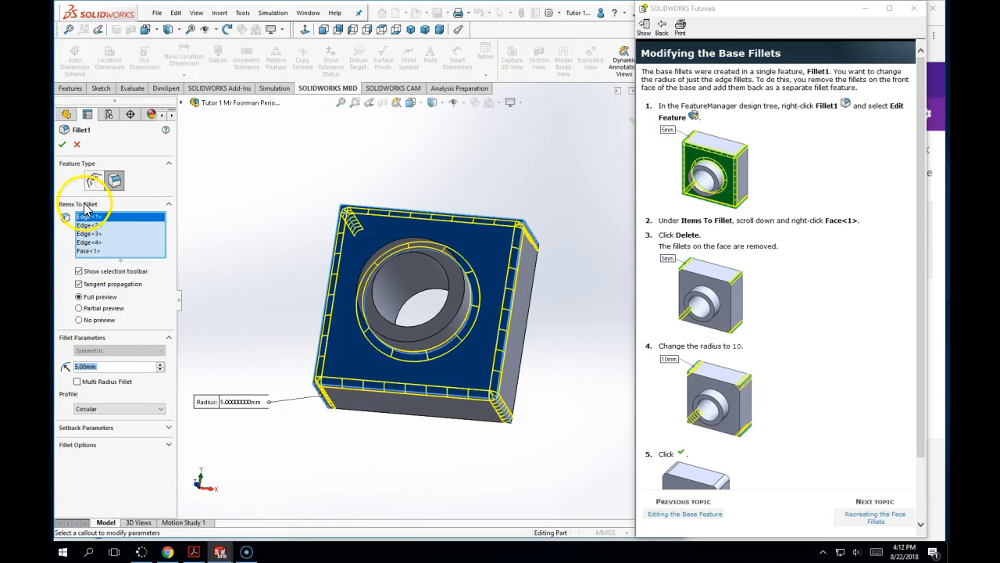
{"action": "left_click", "coordinate": [84, 251]}
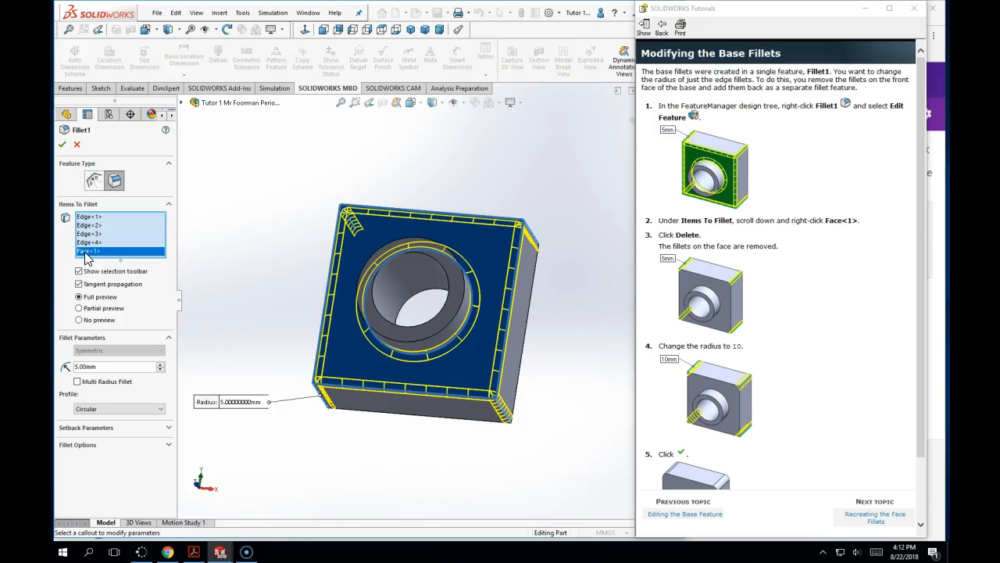
{"action": "right_click", "coordinate": [87, 252]}
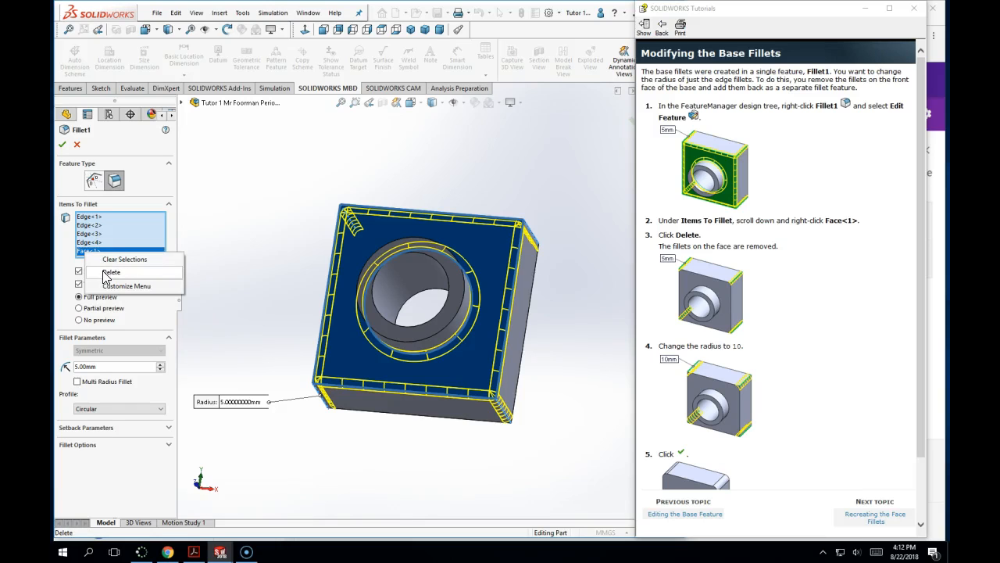
{"action": "left_click", "coordinate": [110, 272]}
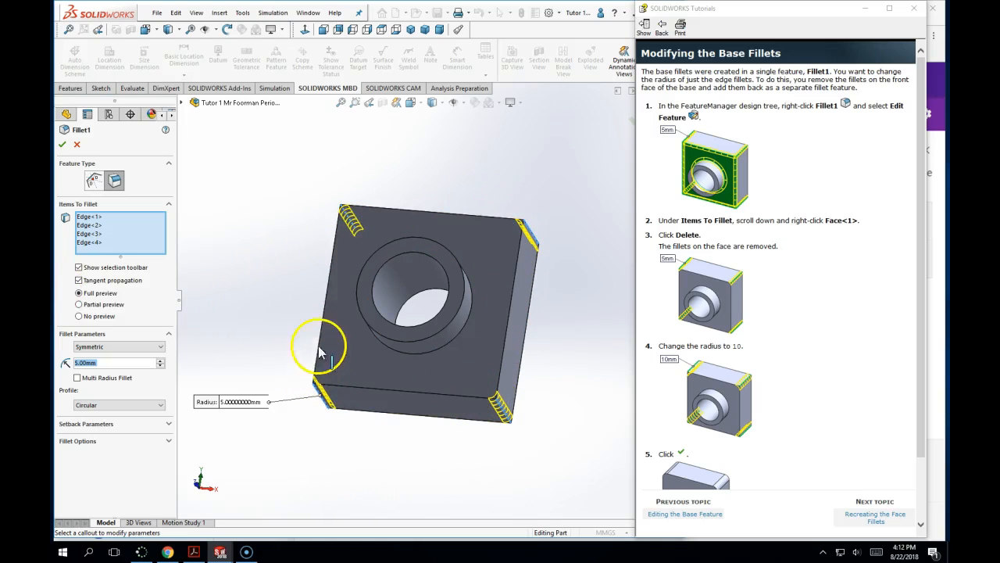
- Set the Fillet1 radius to 10 mm for the four base edges and apply the change
{"action": "middle_click_drag", "start_coordinate": [264, 310], "coordinate": [301, 241]}
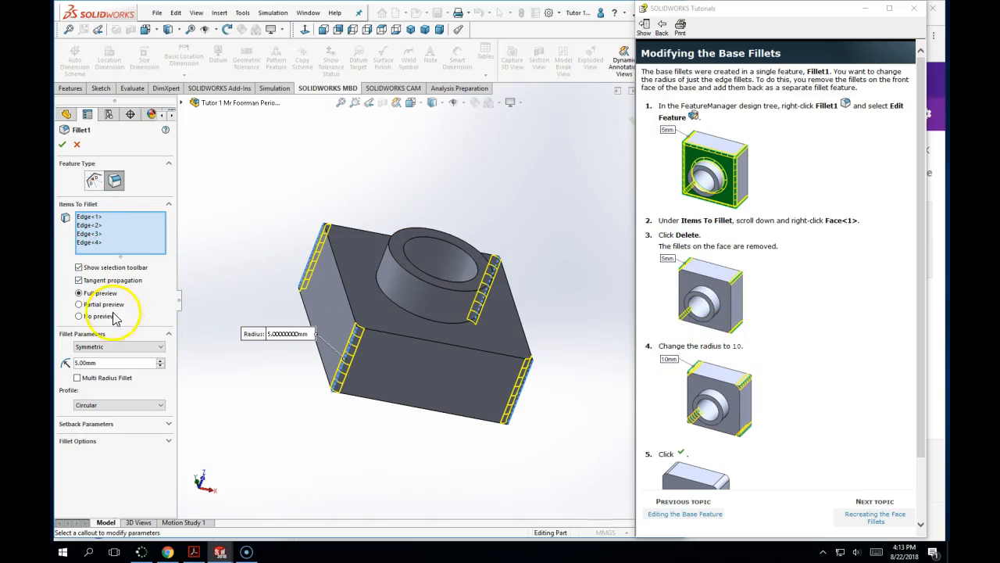
{"action": "left_click", "coordinate": [90, 363]}
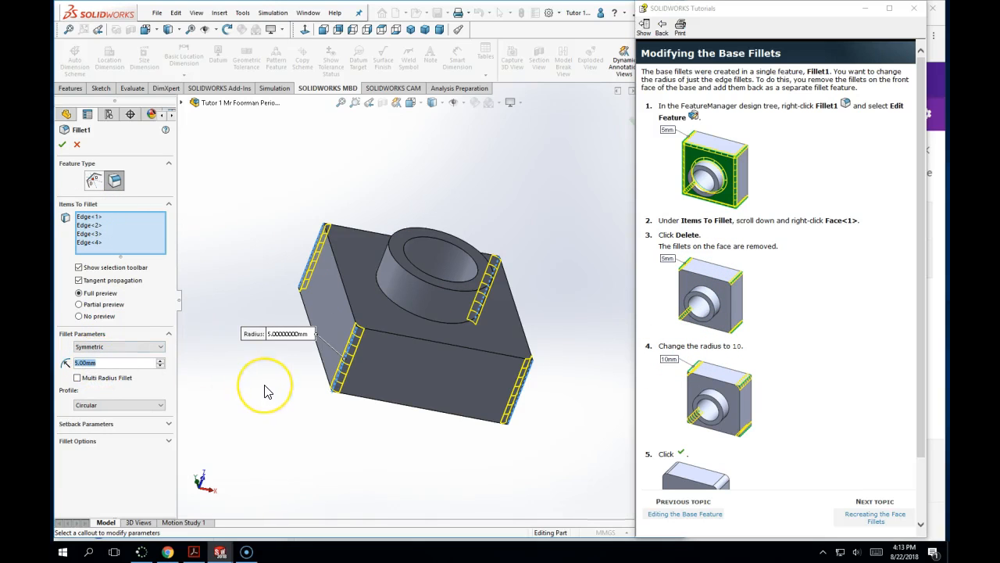
{"action": "type", "text": "10"}
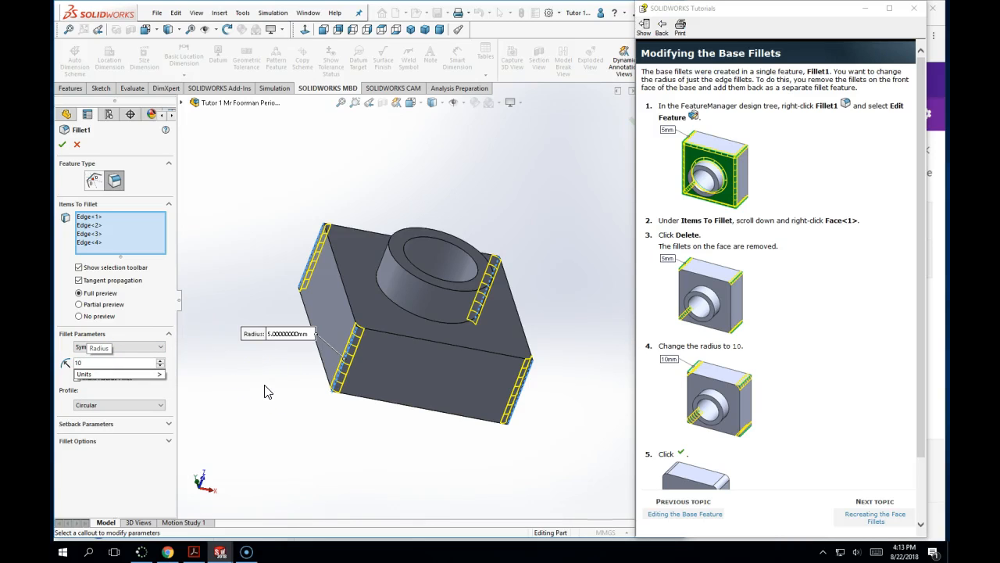
{"action": "key", "text": "Return"}
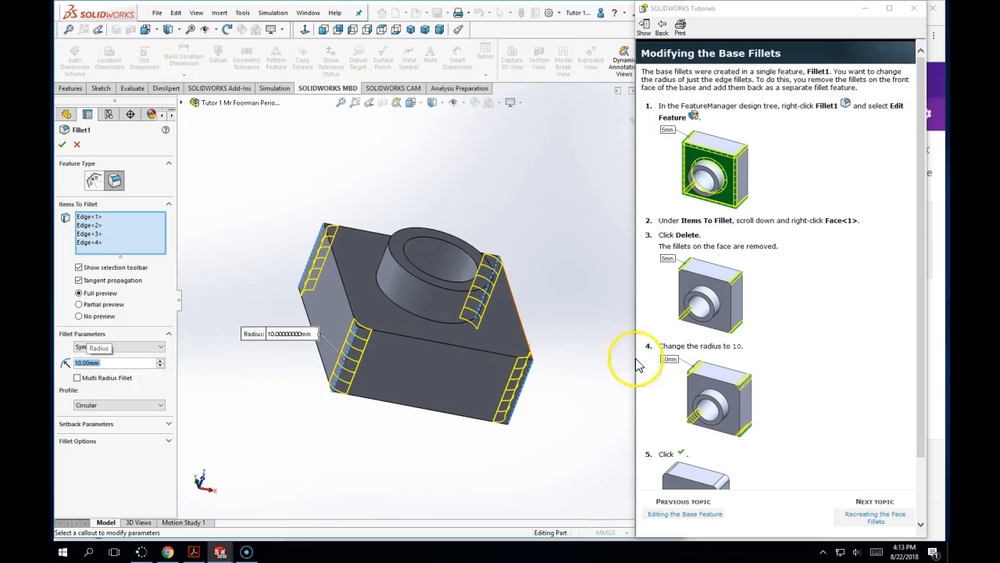
{"action": "scroll", "coordinate": [784, 435], "scroll_direction": "down", "scroll_amount": 2}
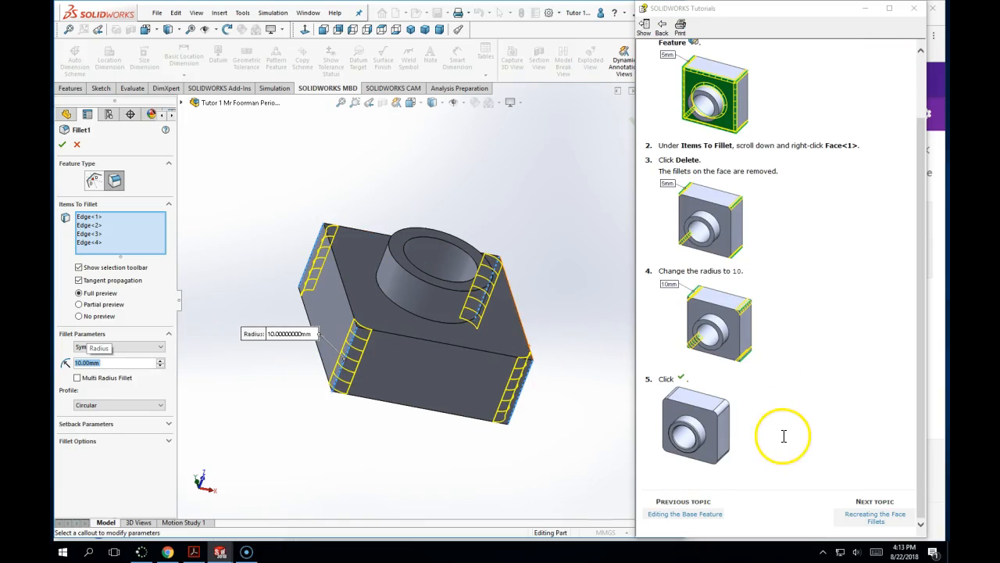
{"action": "left_click", "coordinate": [62, 146]}
{"action": "middle_click_drag", "start_coordinate": [391, 216], "coordinate": [329, 236]}
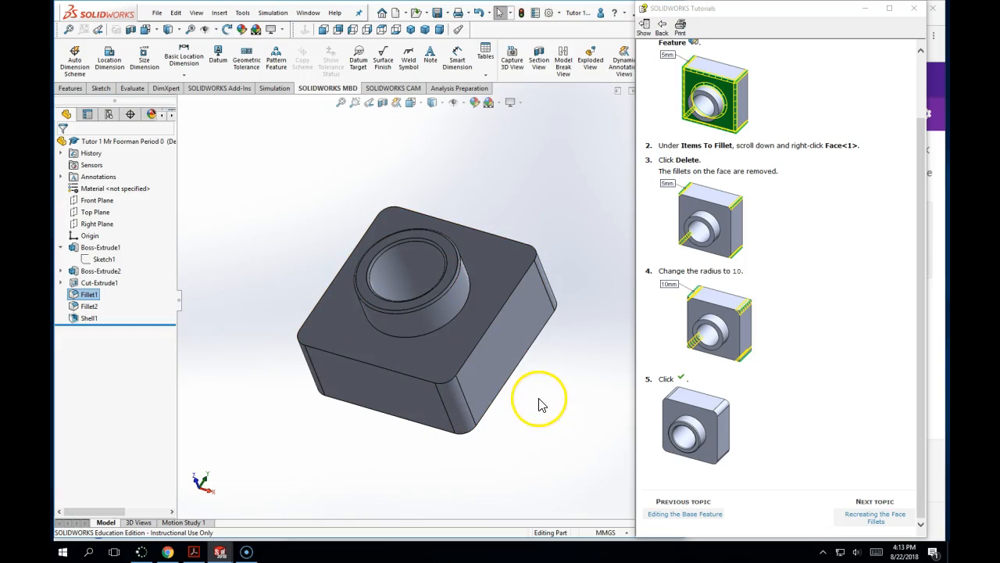
- Open the Recreating the Face Fillets tutorial topic and roll the part back to just above the Shell1 feature
{"action": "left_click", "coordinate": [875, 517]}
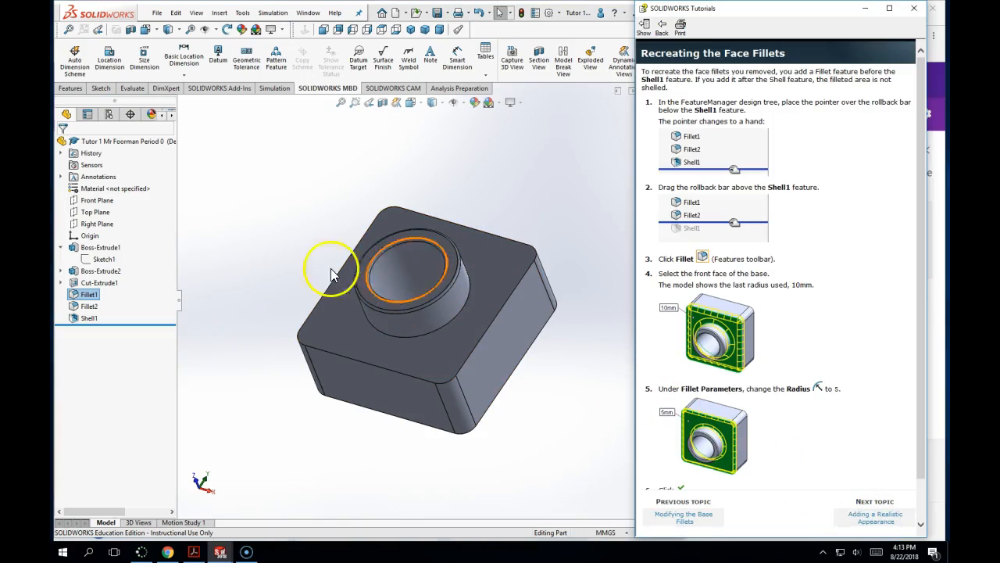
{"action": "middle_click_drag", "start_coordinate": [314, 285], "coordinate": [416, 295]}
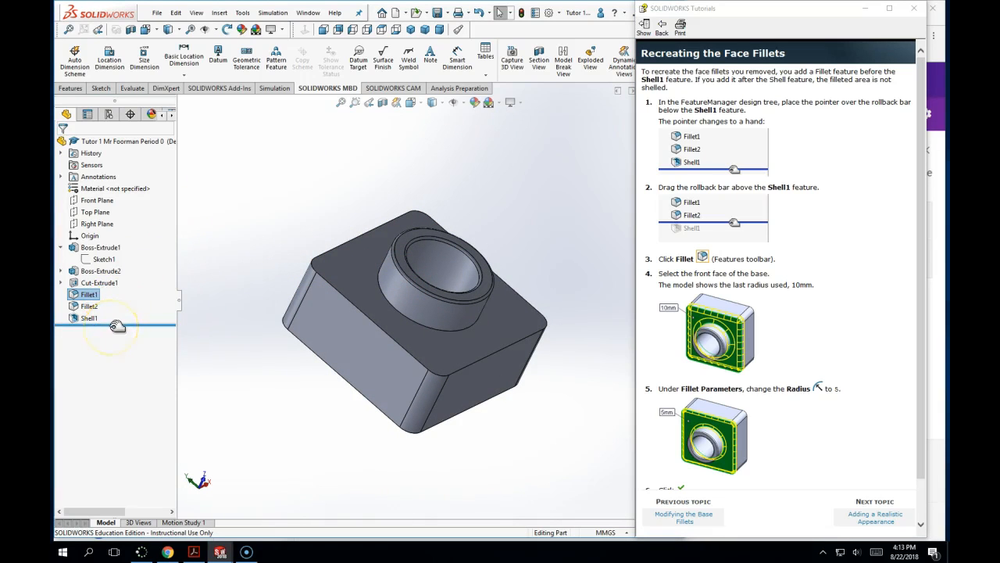
{"action": "left_click_drag", "start_coordinate": [116, 326], "coordinate": [114, 327]}
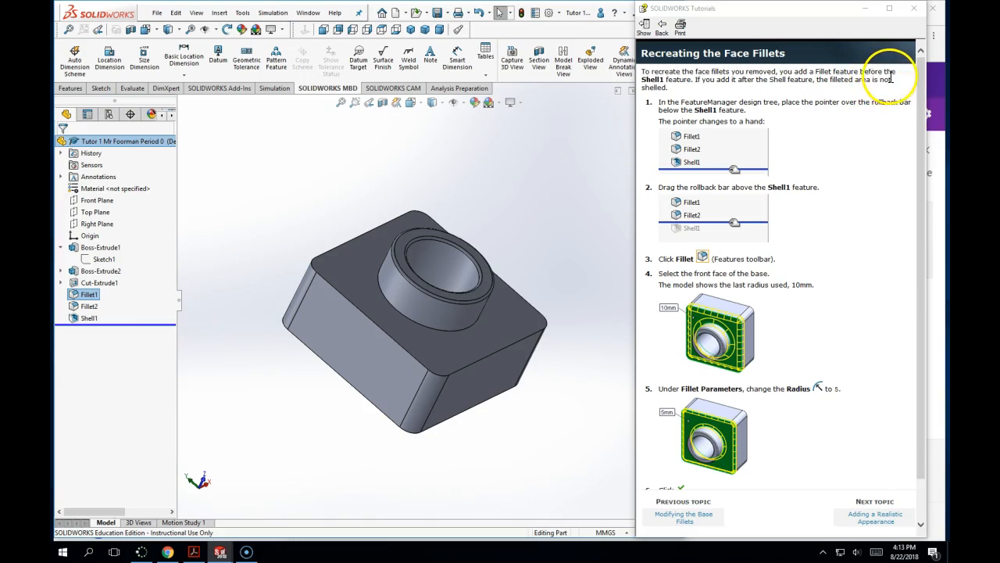
{"action": "middle_click_drag", "start_coordinate": [297, 380], "coordinate": [335, 282]}
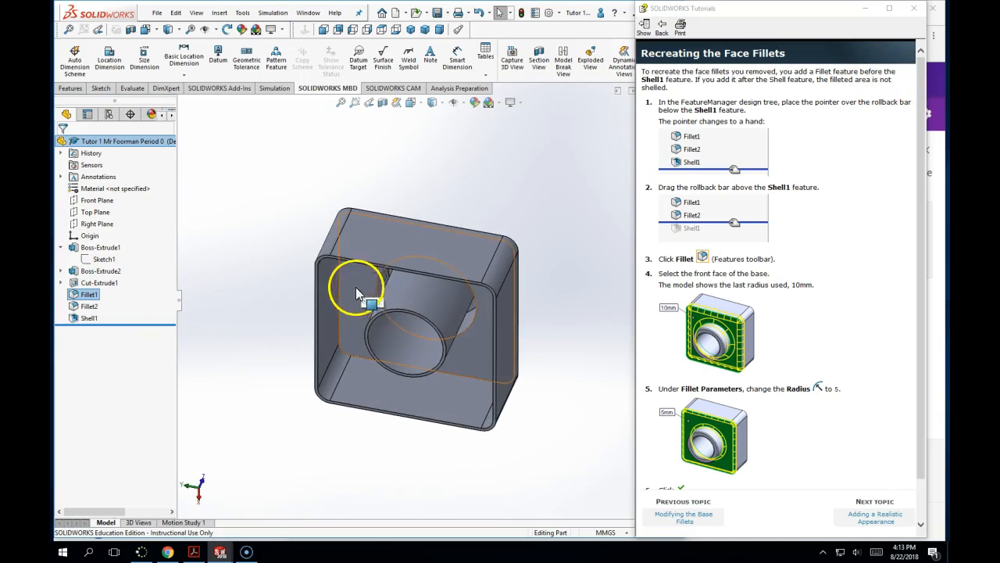
{"action": "mouse_move", "coordinate": [145, 324]}
{"action": "left_mouse_down"}
{"action": "mouse_move", "coordinate": [129, 352]}
{"action": "mouse_move", "coordinate": [138, 323]}
{"action": "left_mouse_up"}
{"action": "left_click", "coordinate": [133, 324]}
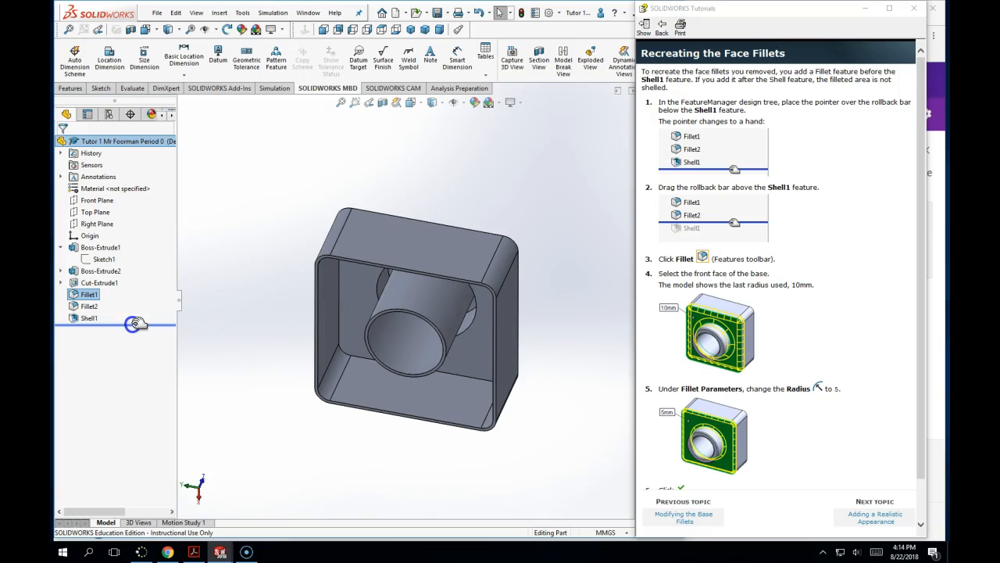
{"action": "left_click_drag", "start_coordinate": [135, 319], "coordinate": [138, 315]}
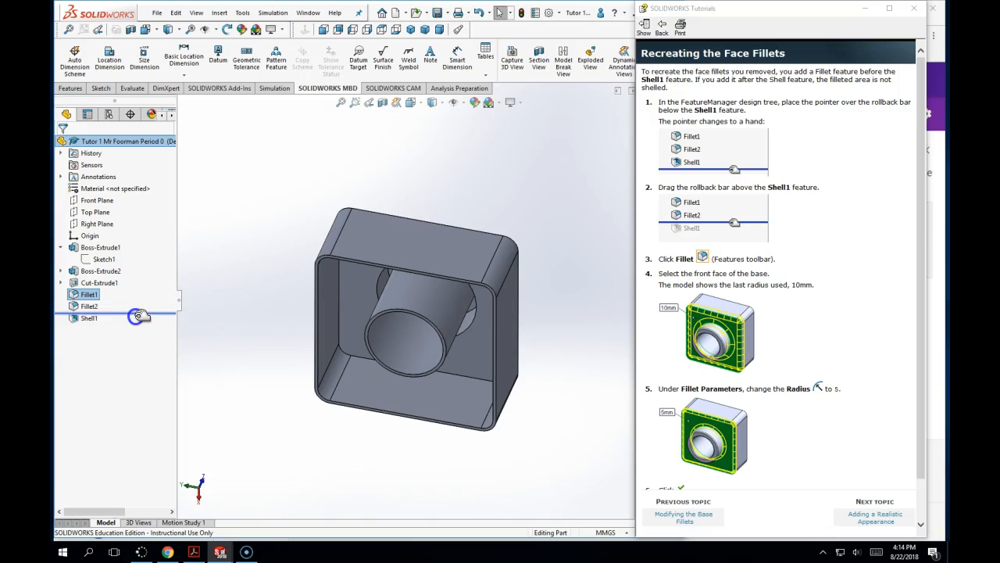
{"action": "left_click_drag", "start_coordinate": [139, 315], "coordinate": [135, 312]}
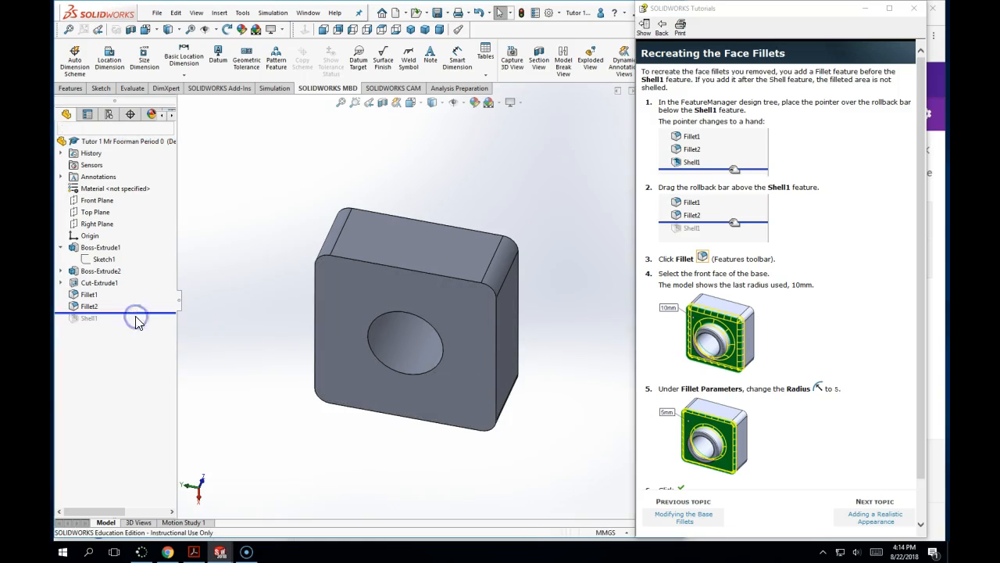
- Start a new Fillet feature and select the front face of the base around the boss
{"action": "middle_click_drag", "start_coordinate": [275, 250], "coordinate": [367, 368]}
{"action": "left_click_drag", "start_coordinate": [86, 310], "coordinate": [86, 312]}
{"action": "middle_click_drag", "start_coordinate": [252, 369], "coordinate": [359, 311]}
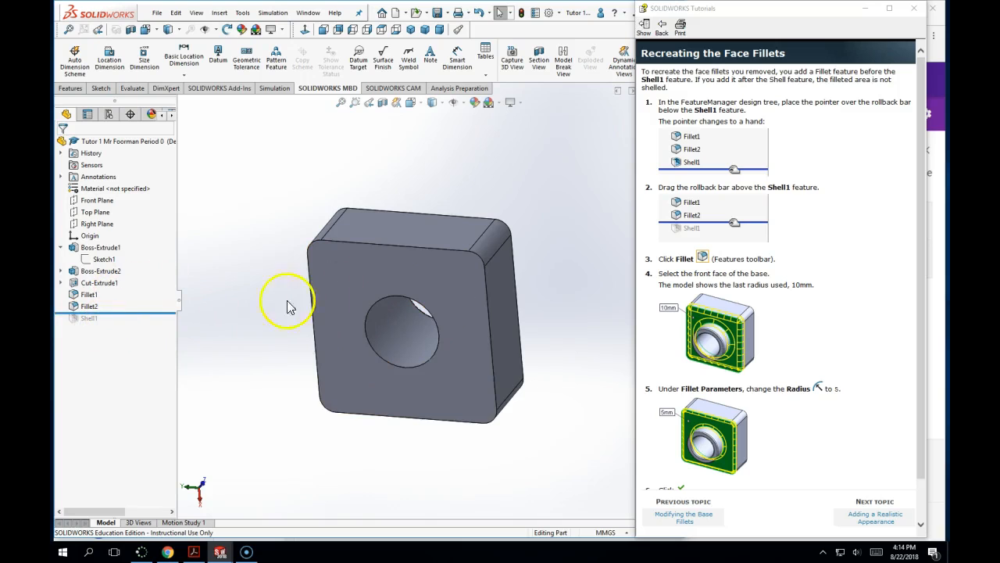
{"action": "middle_click_drag", "start_coordinate": [335, 279], "coordinate": [223, 369]}
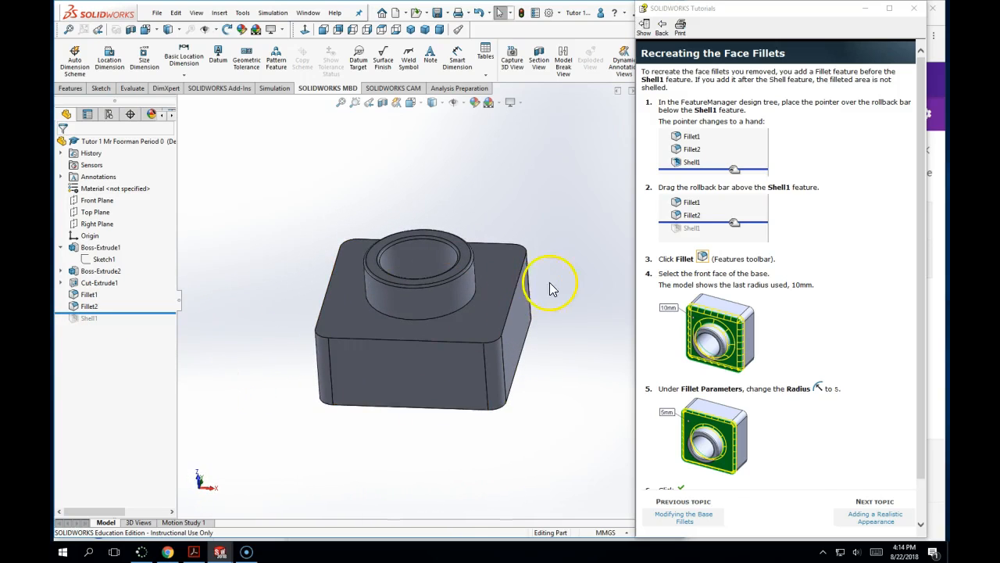
{"action": "left_click", "coordinate": [576, 283]}
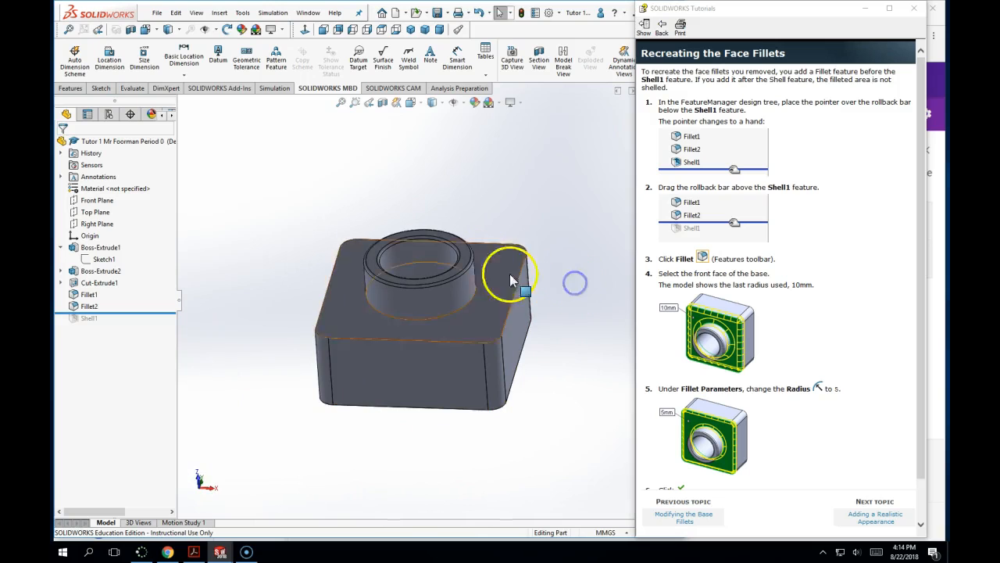
{"action": "left_click", "coordinate": [709, 255]}
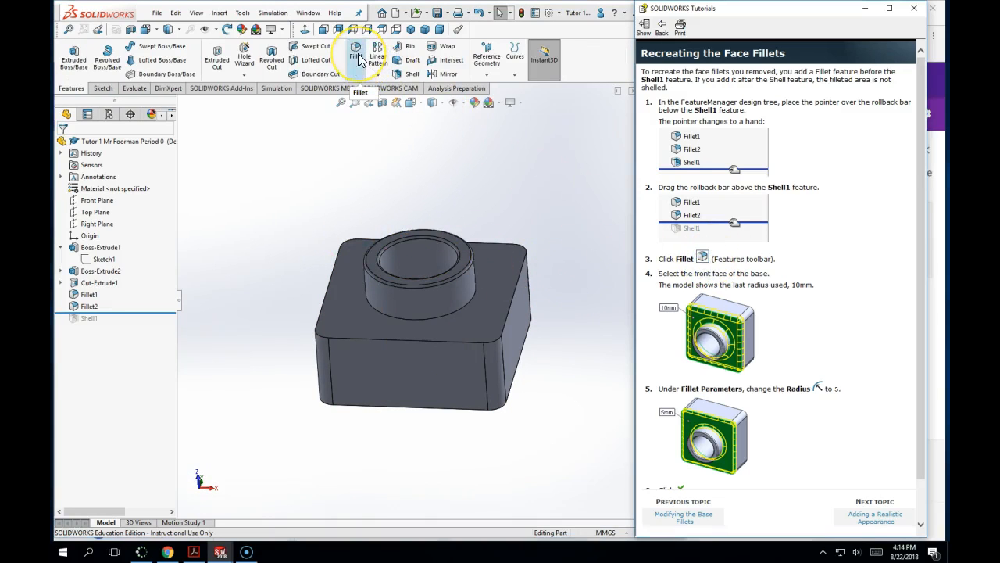
{"action": "left_click", "coordinate": [357, 57]}
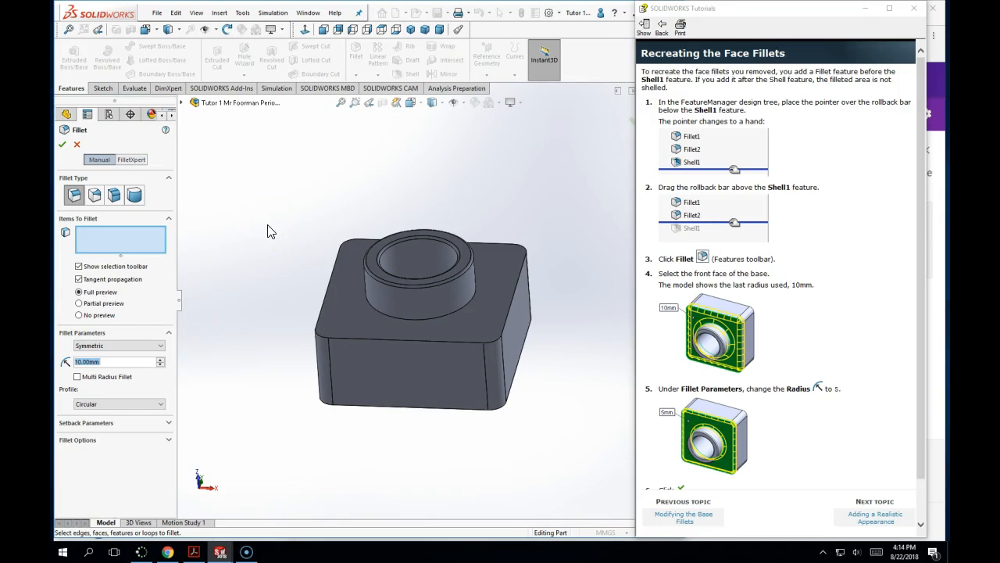
{"action": "left_click", "coordinate": [341, 292]}
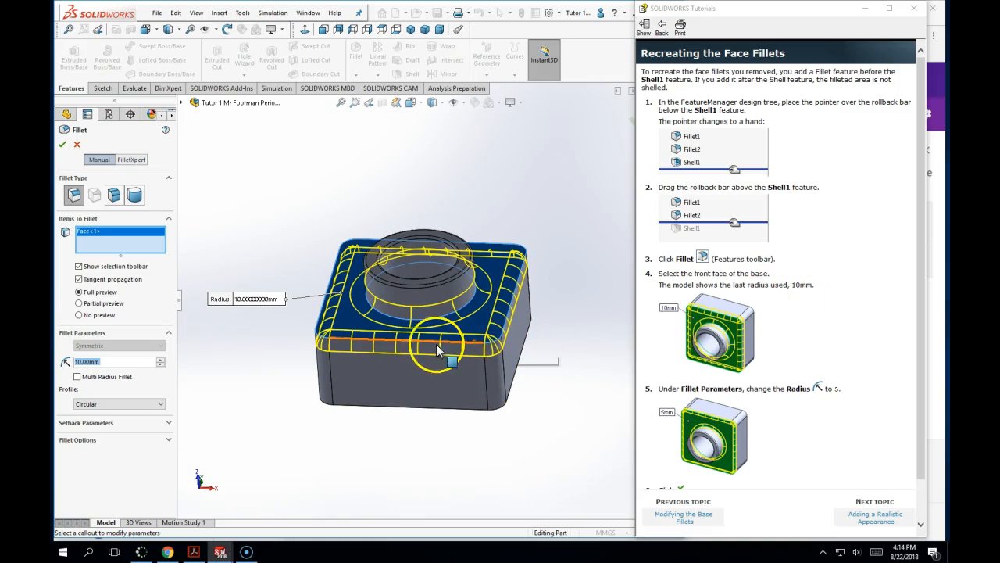
- Set the front face fillet radius to 5 mm and apply the feature
{"action": "left_click", "coordinate": [117, 363]}
{"action": "double_click", "coordinate": [119, 363]}
{"action": "type", "text": "5"}
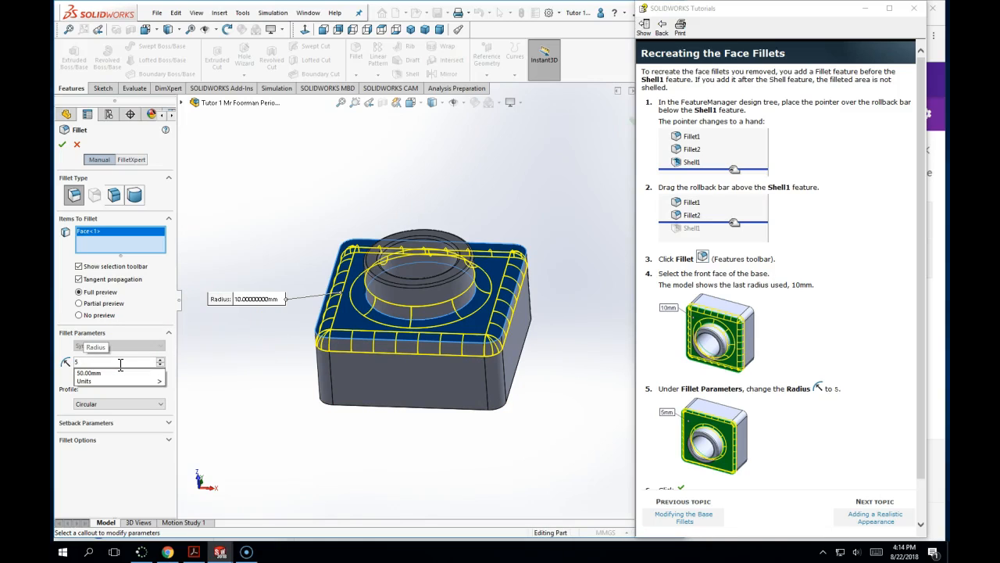
{"action": "key", "text": "Return"}
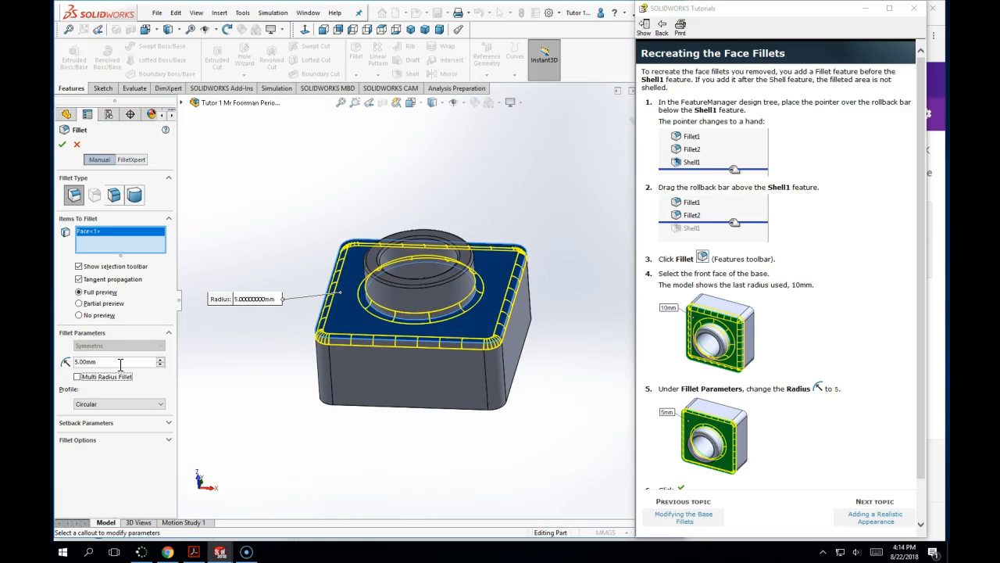
{"action": "middle_click_drag", "start_coordinate": [253, 264], "coordinate": [290, 261]}
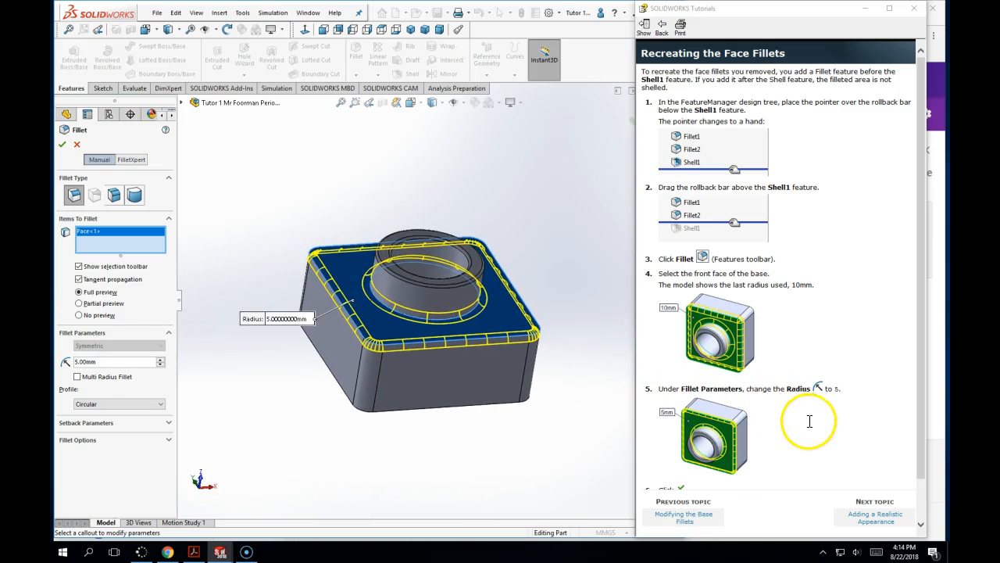
{"action": "scroll", "coordinate": [816, 418], "scroll_direction": "down", "scroll_amount": 1}
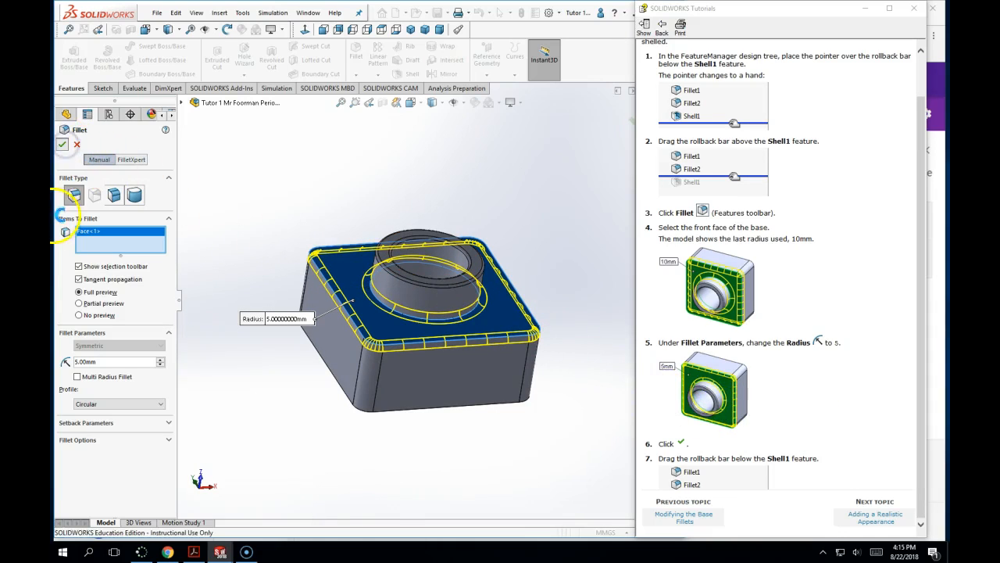
- Roll the part forward to below Shell1, comparing the model with and without the shell
{"action": "left_click_drag", "start_coordinate": [156, 322], "coordinate": [148, 337]}
{"action": "middle_click_drag", "start_coordinate": [333, 369], "coordinate": [383, 240]}
{"action": "left_click", "coordinate": [124, 338]}
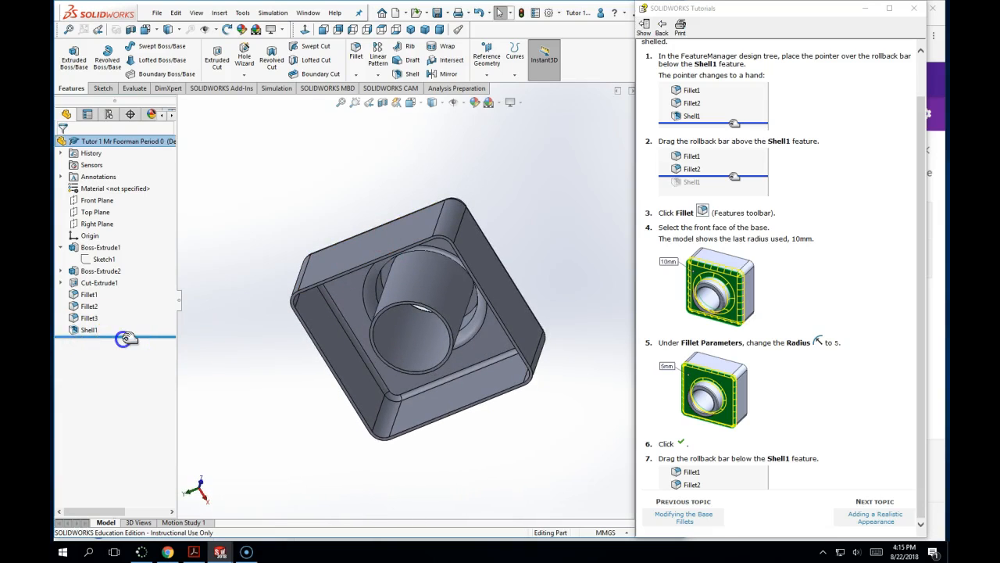
{"action": "left_click_drag", "start_coordinate": [126, 329], "coordinate": [125, 325]}
{"action": "middle_click_drag", "start_coordinate": [234, 257], "coordinate": [192, 375]}
{"action": "mouse_move", "coordinate": [148, 325]}
{"action": "left_mouse_down"}
{"action": "mouse_move", "coordinate": [152, 271]}
{"action": "mouse_move", "coordinate": [143, 266]}
{"action": "mouse_move", "coordinate": [136, 336]}
{"action": "left_mouse_up"}
{"action": "middle_click_drag", "start_coordinate": [223, 436], "coordinate": [303, 357]}
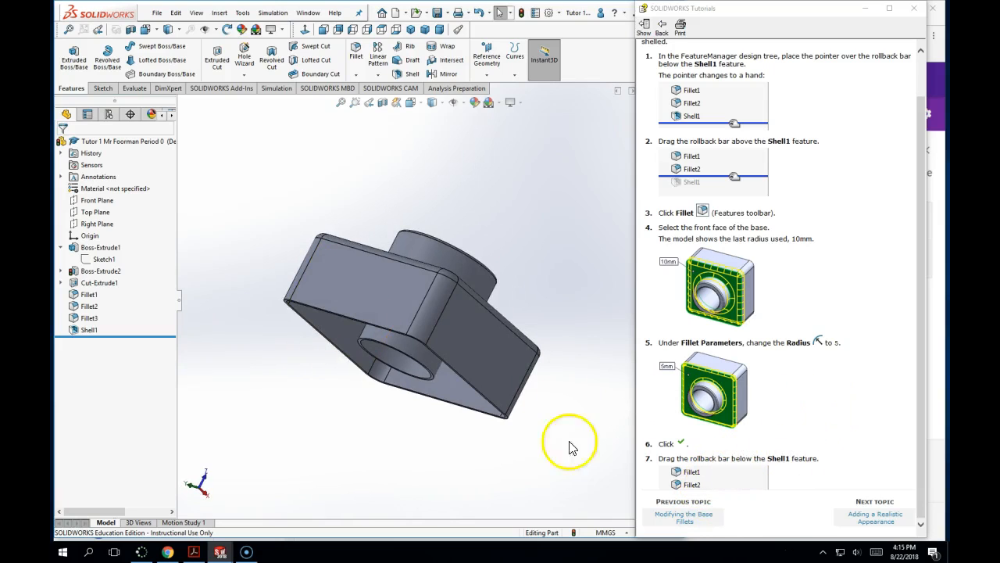
- Open the Adding a Realistic Appearance tutorial topic and view the filleted front of the part
{"action": "left_click", "coordinate": [875, 516]}
{"action": "middle_click_drag", "start_coordinate": [400, 361], "coordinate": [375, 211]}
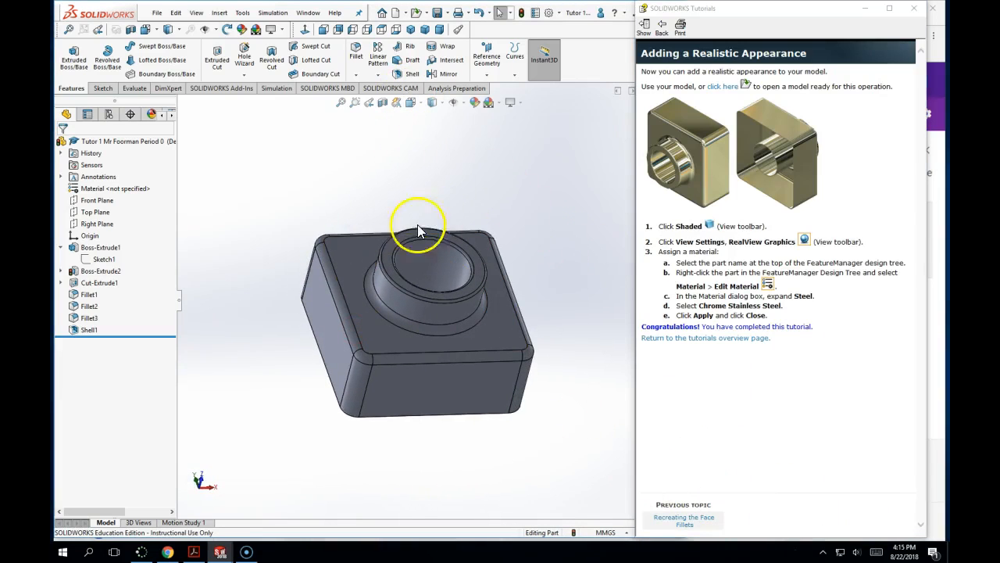